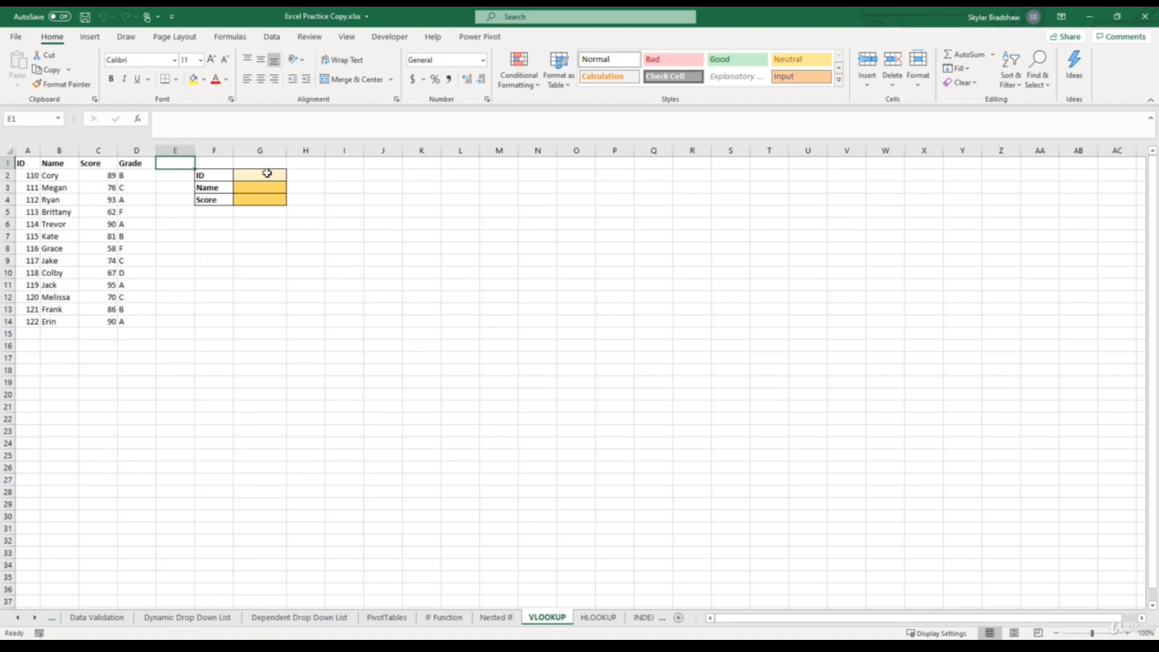
# - Start a VLOOKUP formula in the Name result cell G3 and open its function arguments for editing
pyautogui.click(267, 173)
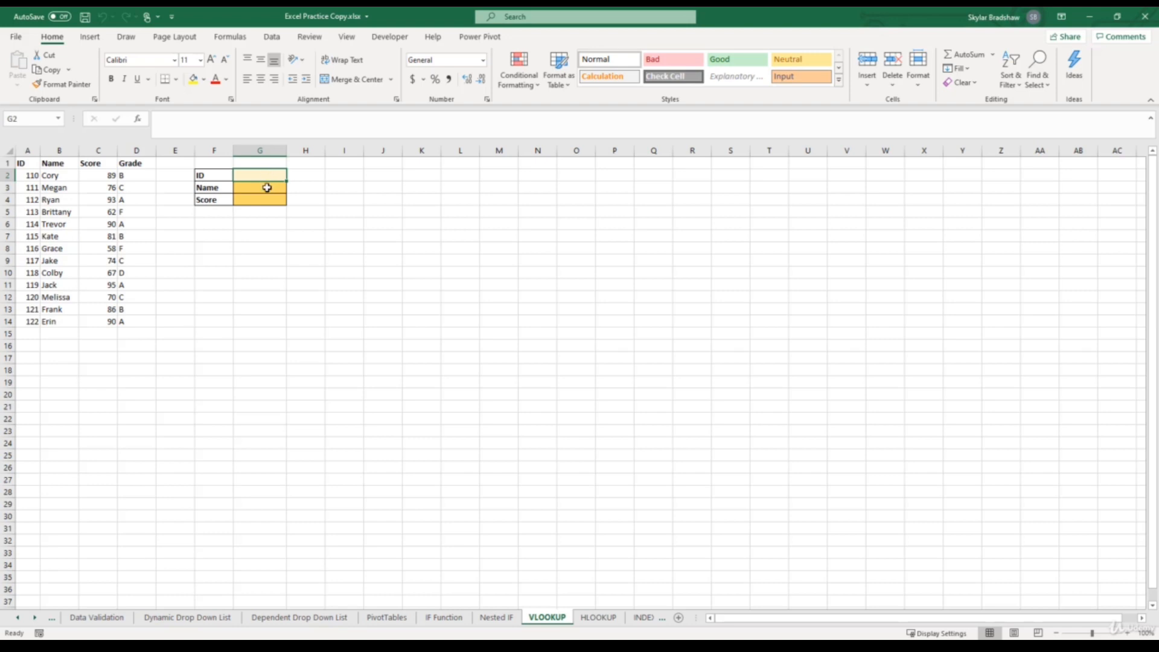
pyautogui.click(266, 188)
pyautogui.press('Return')
pyautogui.click(261, 188)
pyautogui.click(1126, 633)
pyautogui.click(1126, 633)
pyautogui.click(1126, 632)
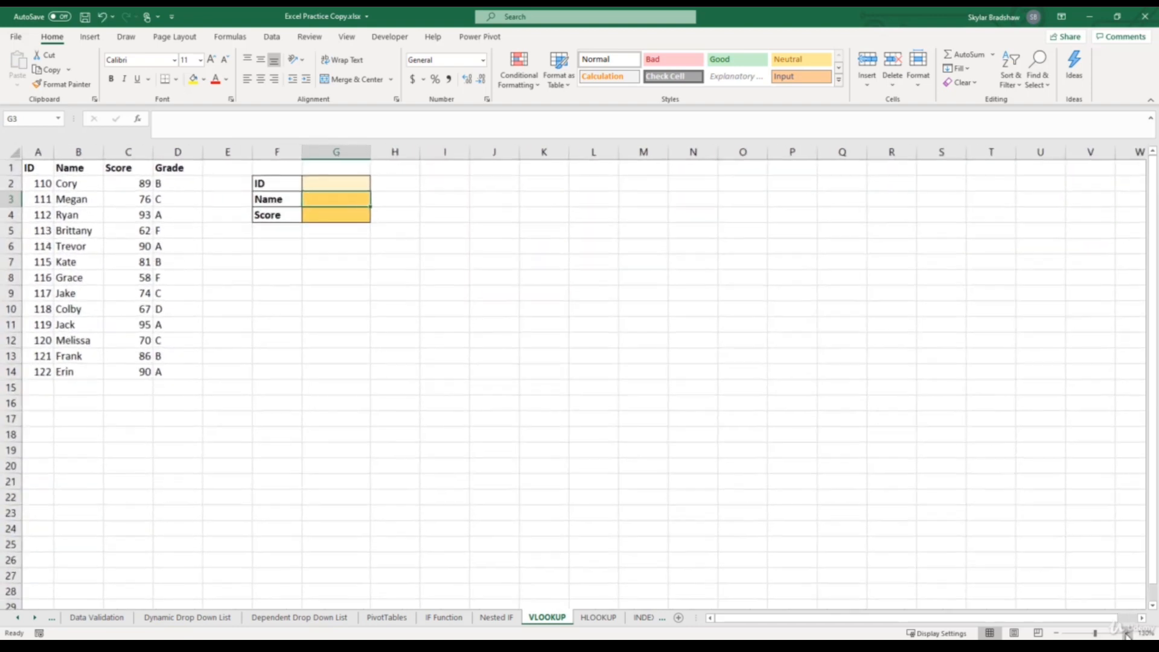
pyautogui.press('F2')
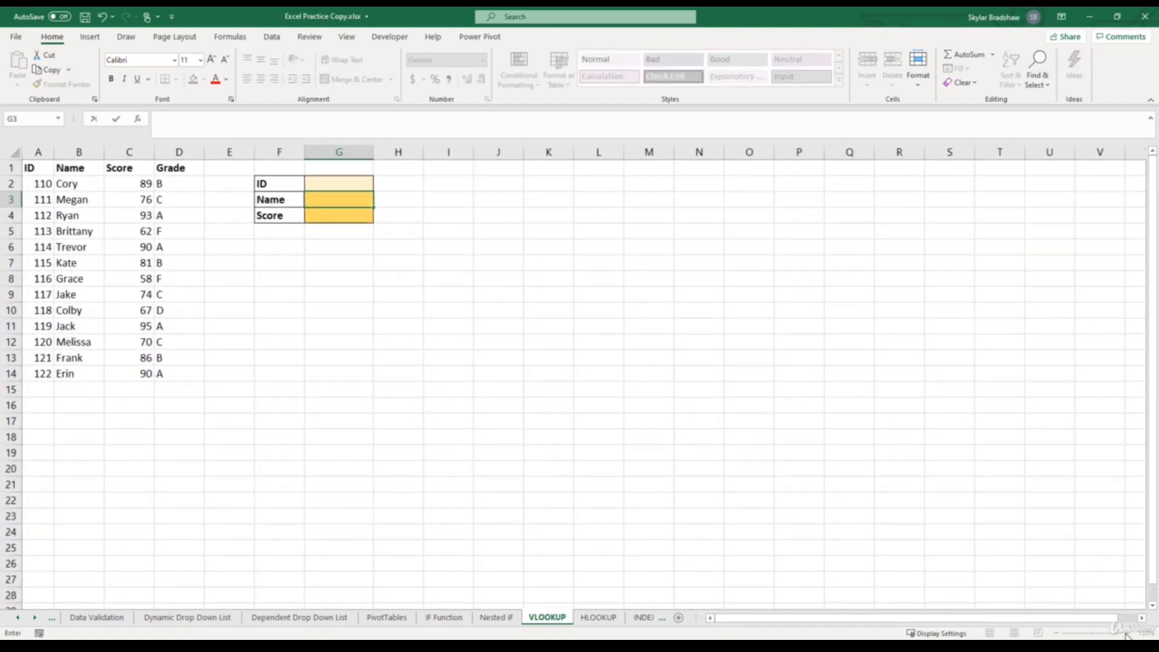
pyautogui.write('=vloo')
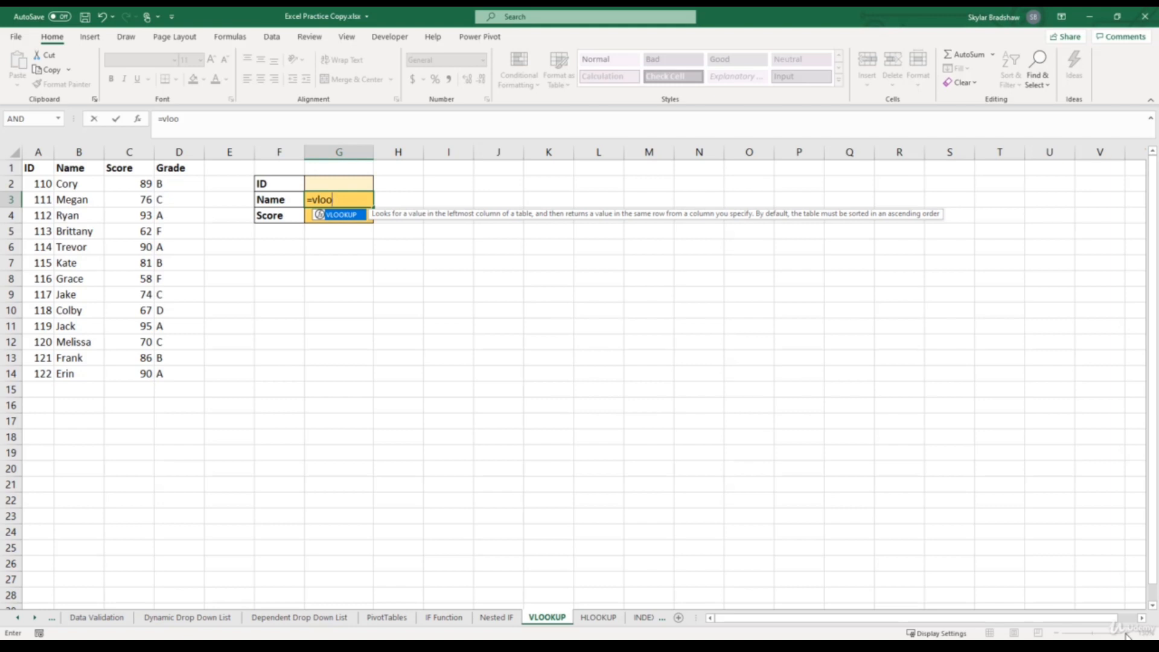
pyautogui.press('Tab')
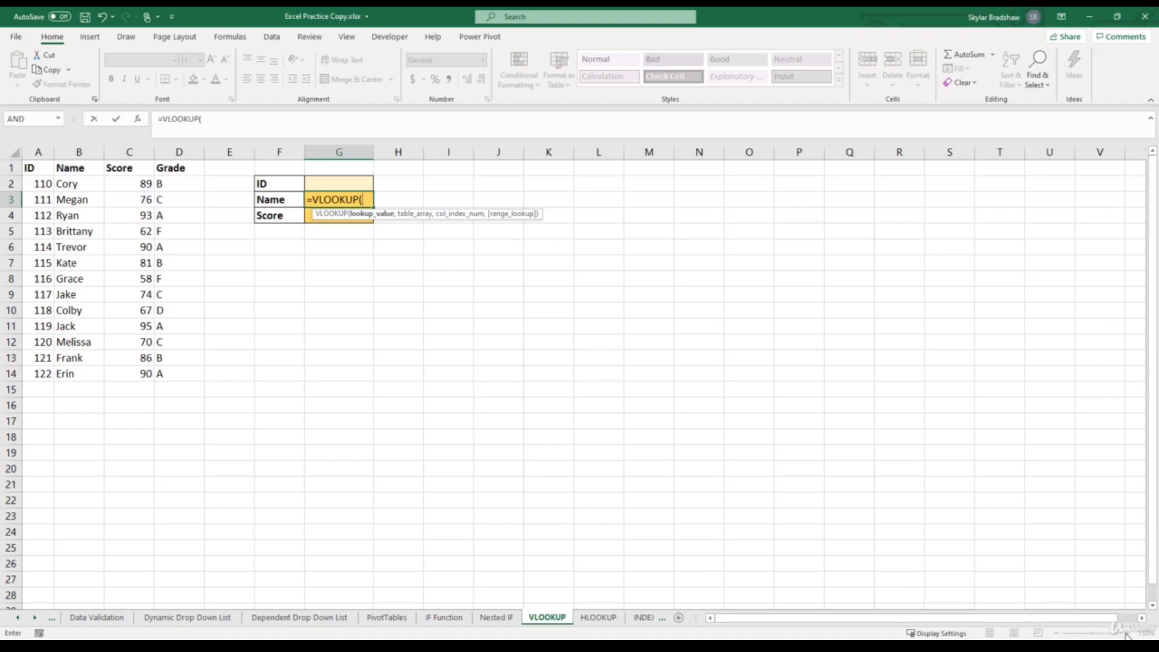
pyautogui.click(138, 120)
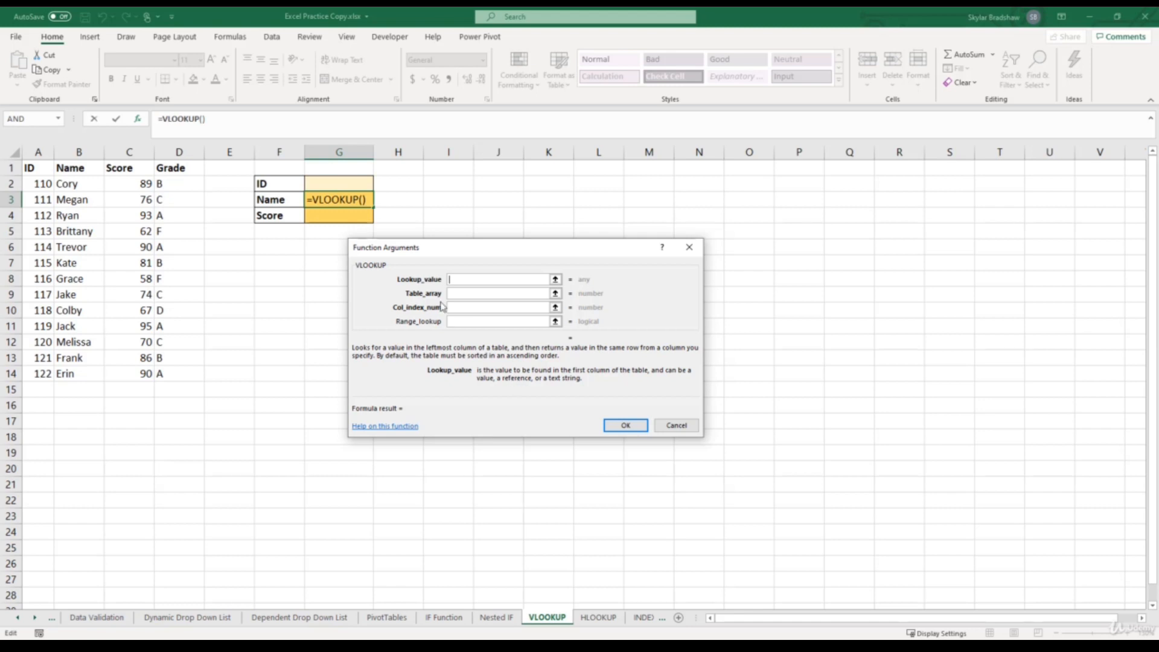
# - Complete the VLOOKUP in G3 with lookup value G2, table array A1:D14, column index 2 and range lookup 0
pyautogui.click(343, 184)
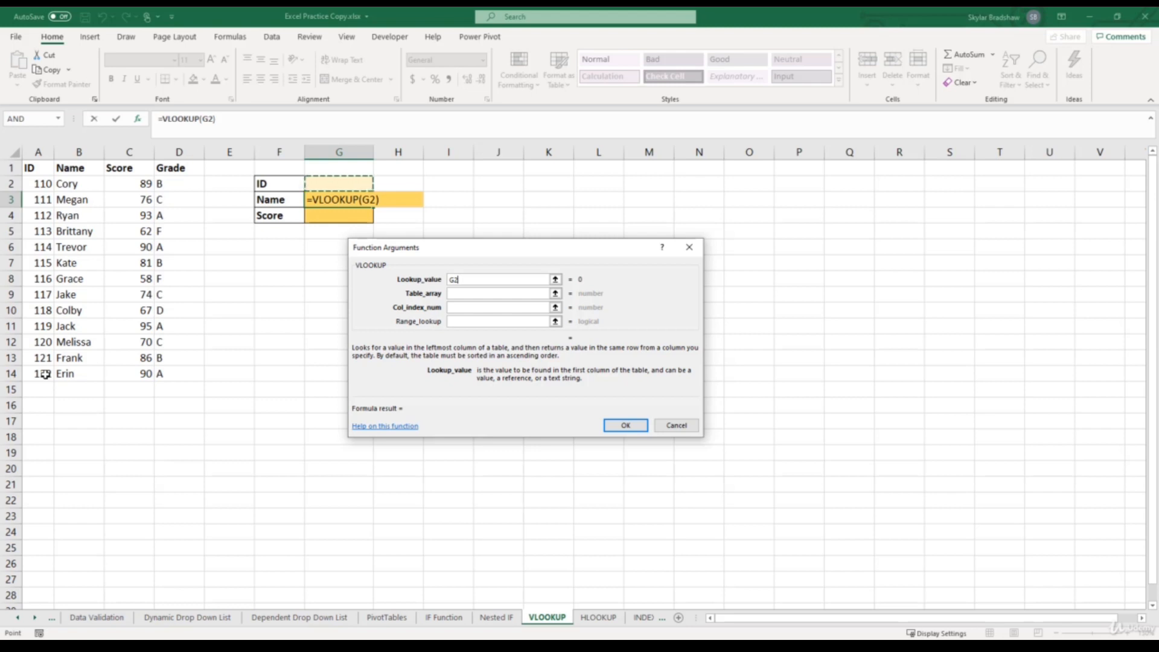
pyautogui.click(455, 295)
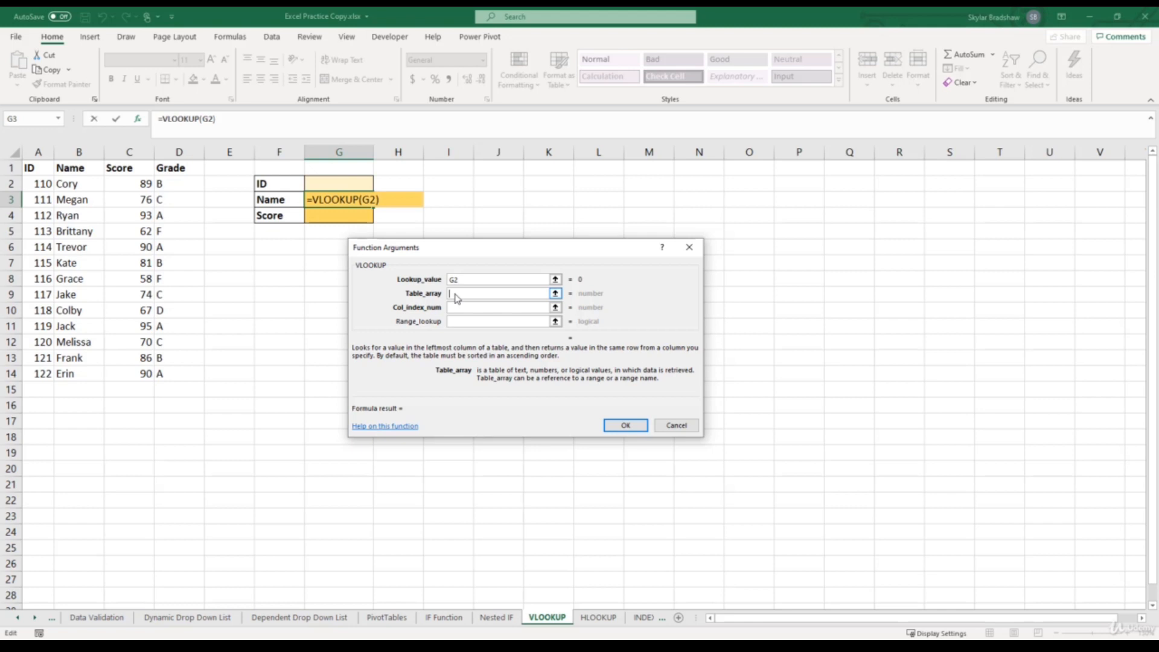
pyautogui.moveTo(31, 168); pyautogui.dragTo(174, 372)
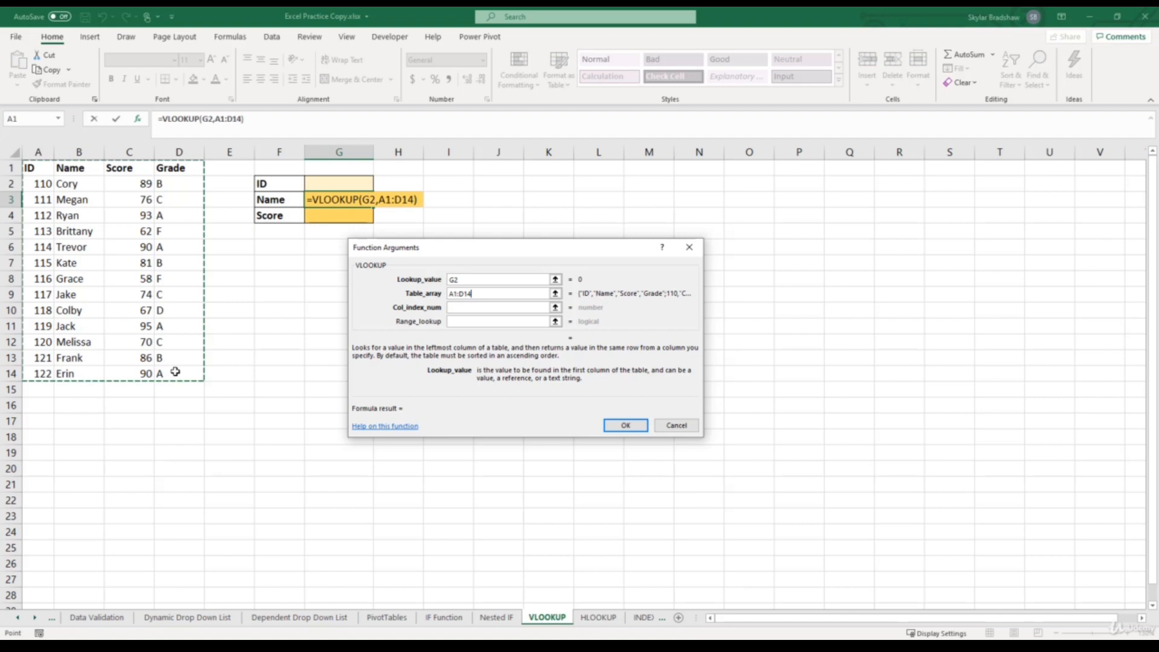
pyautogui.click(457, 308)
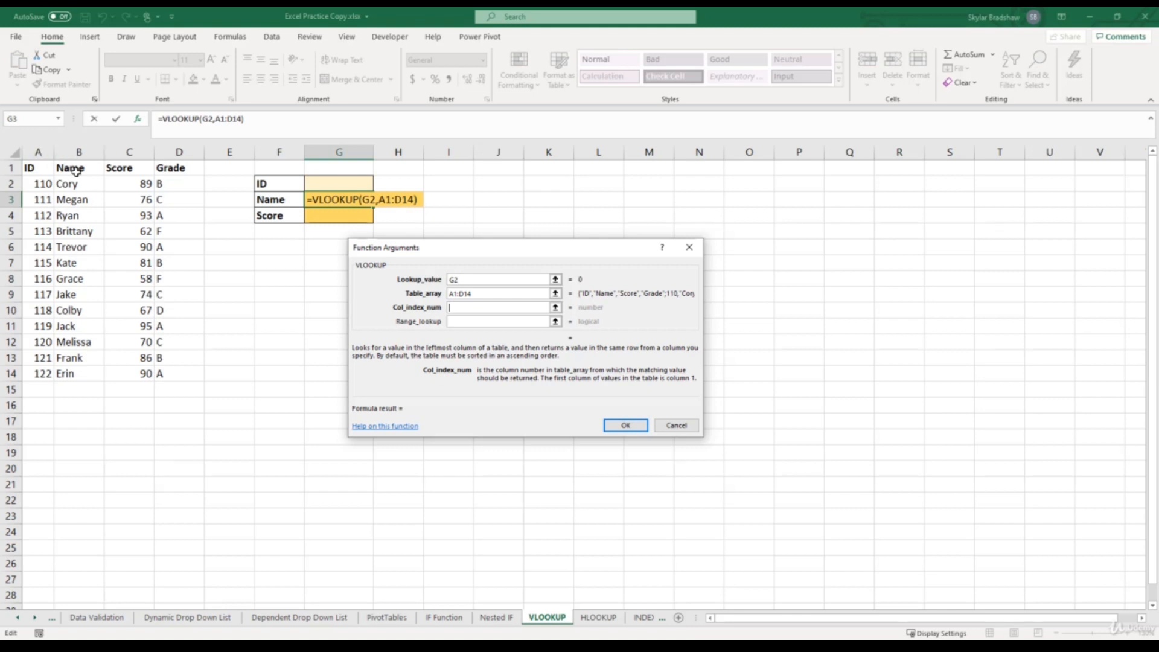
pyautogui.write('2')
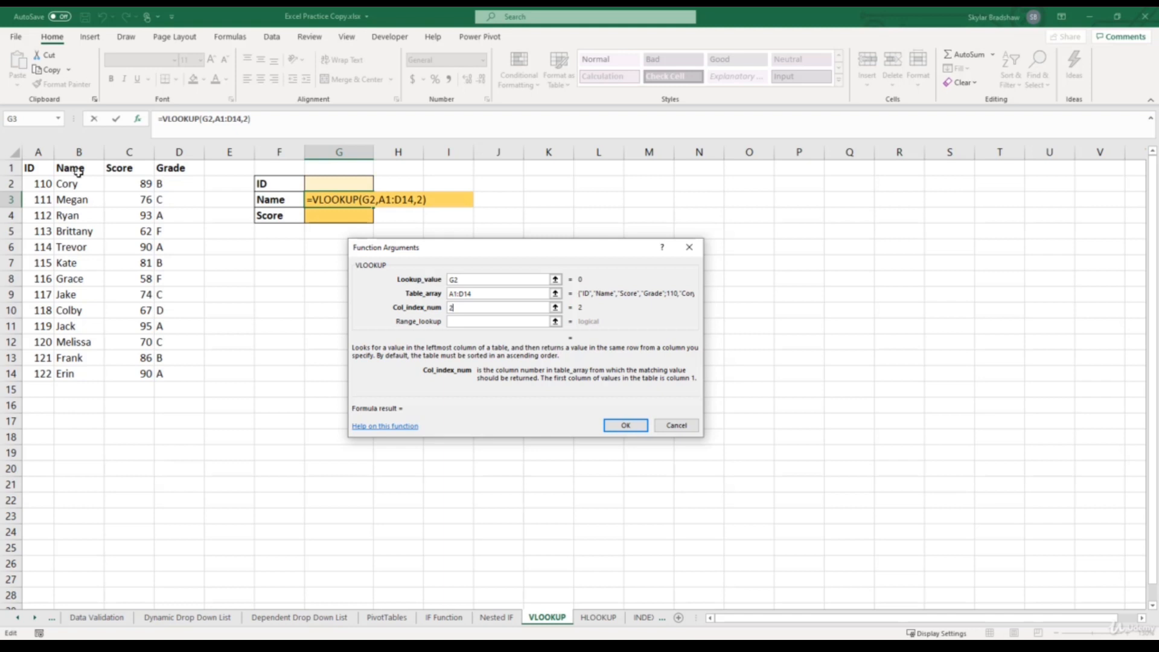
pyautogui.click(463, 322)
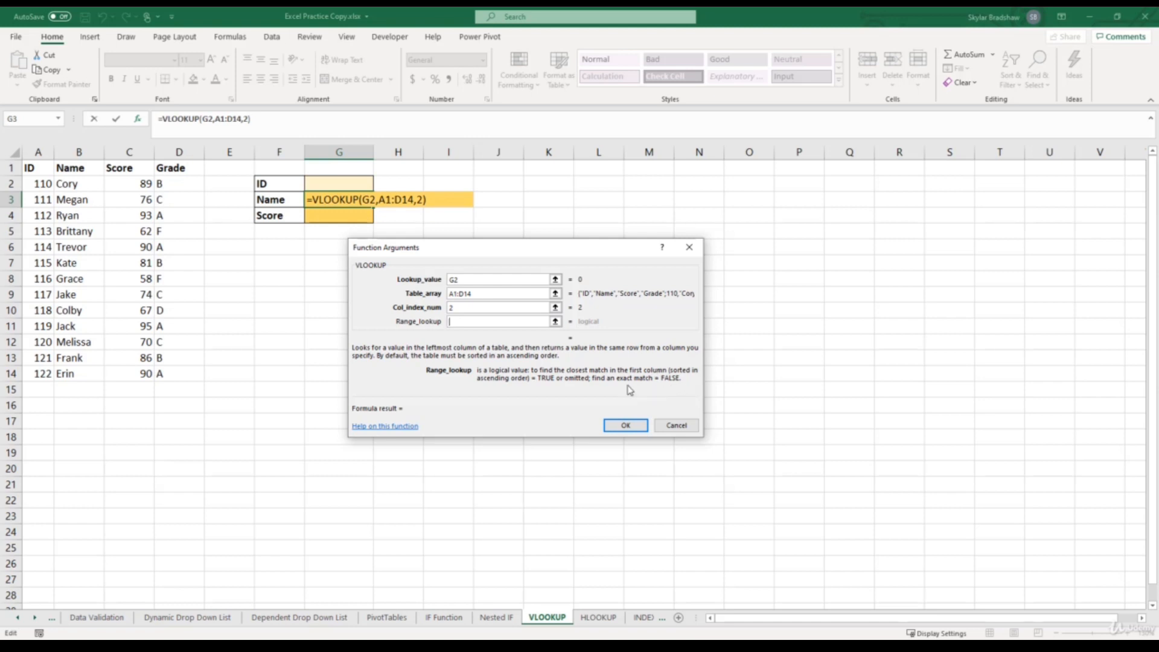
pyautogui.write('0')
pyautogui.click(625, 425)
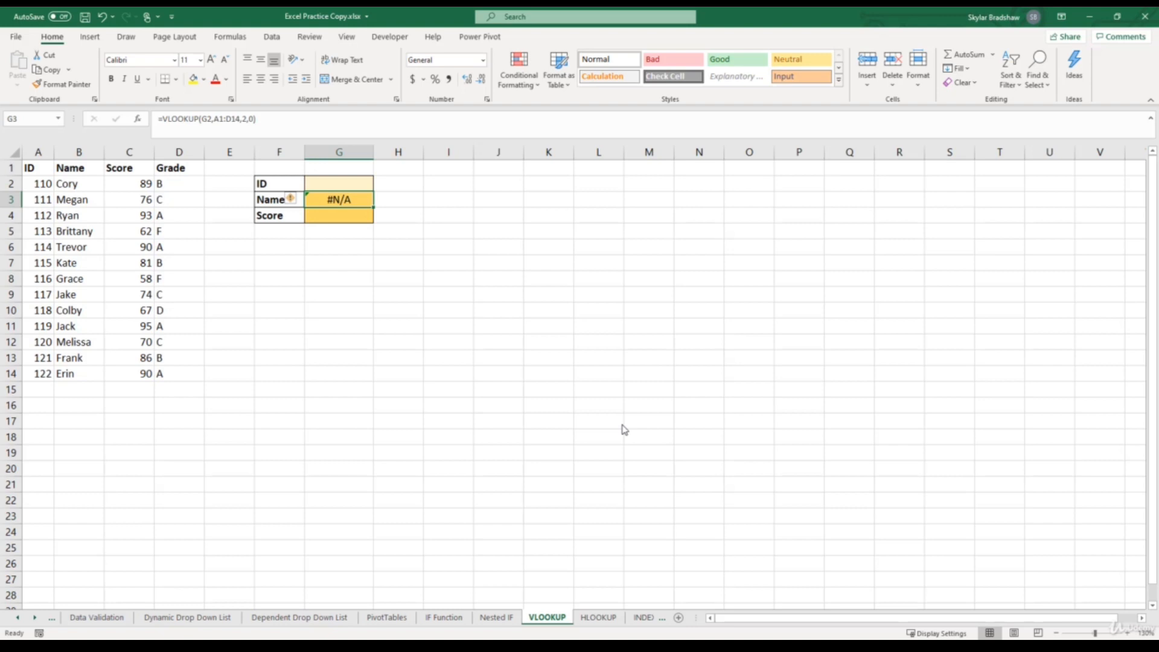
# - Test the name lookup by entering ID 110 and then ID 117 in cell G2
pyautogui.click(348, 183)
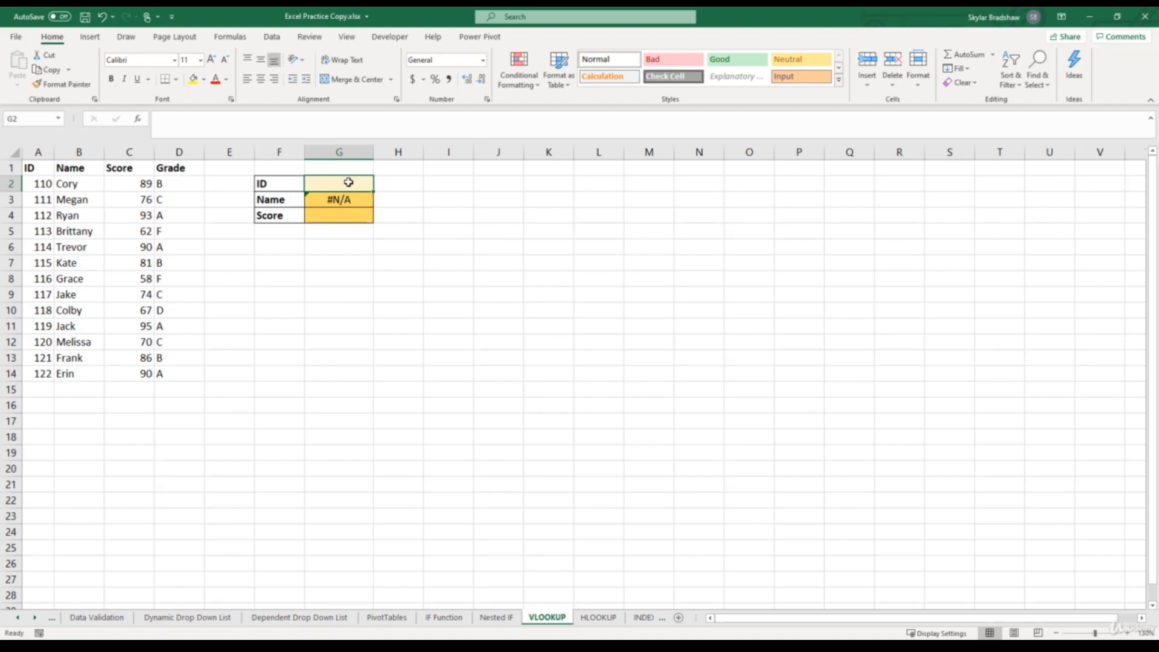
pyautogui.write('110')
pyautogui.press('Return')
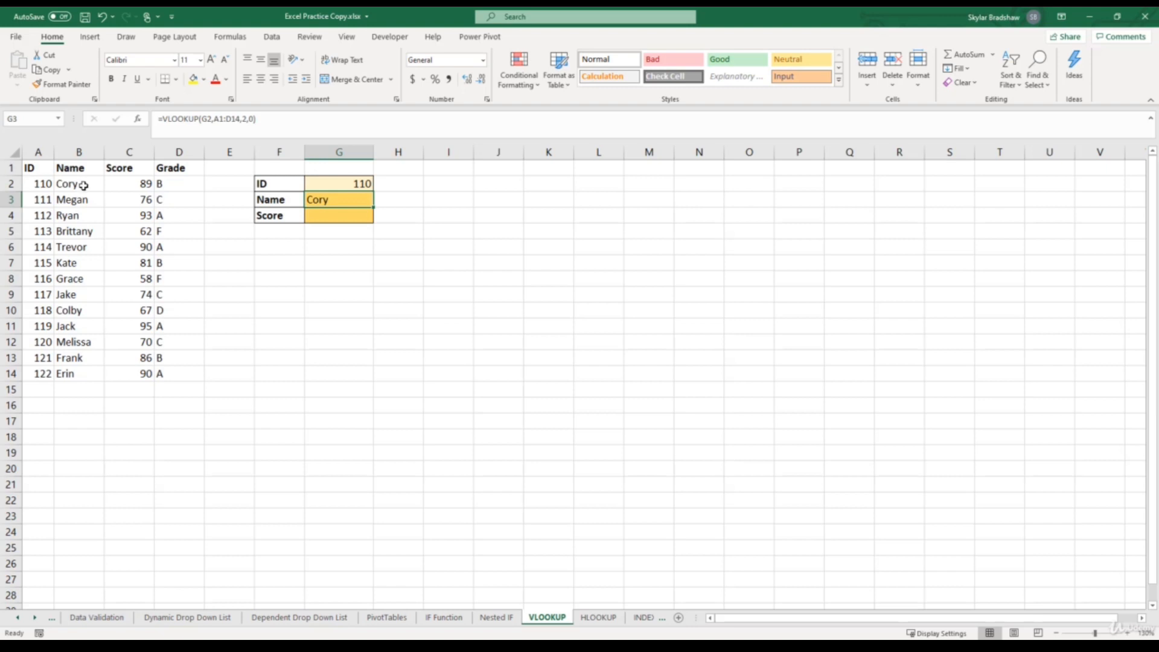
pyautogui.click(325, 183)
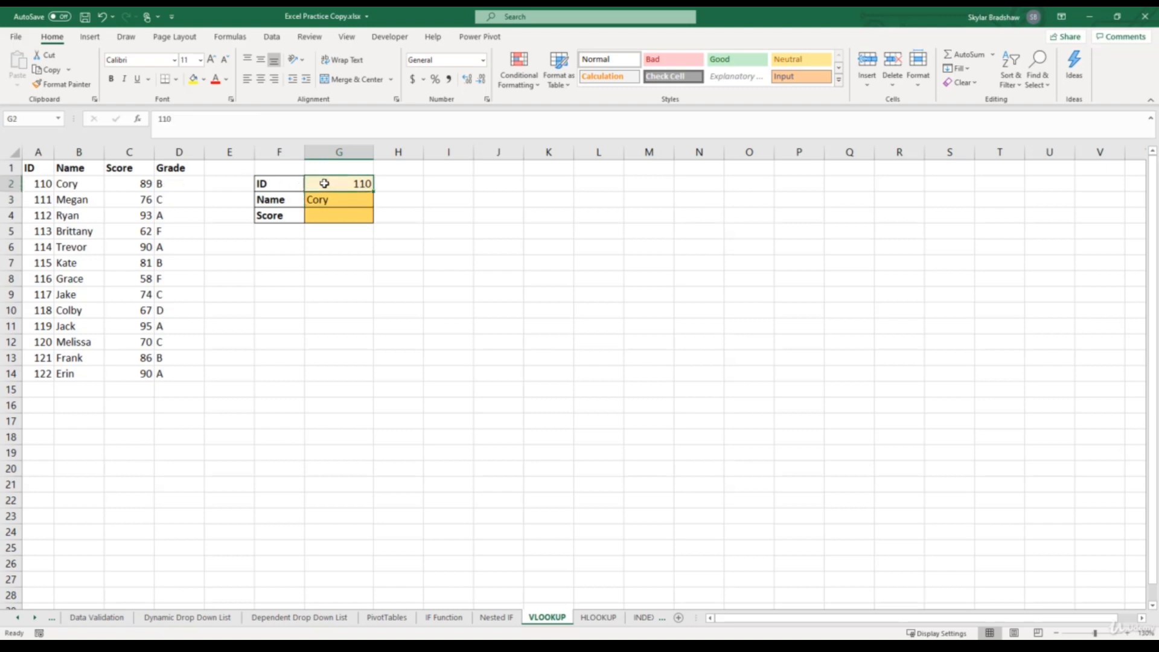
pyautogui.write('117')
pyautogui.press('Return')
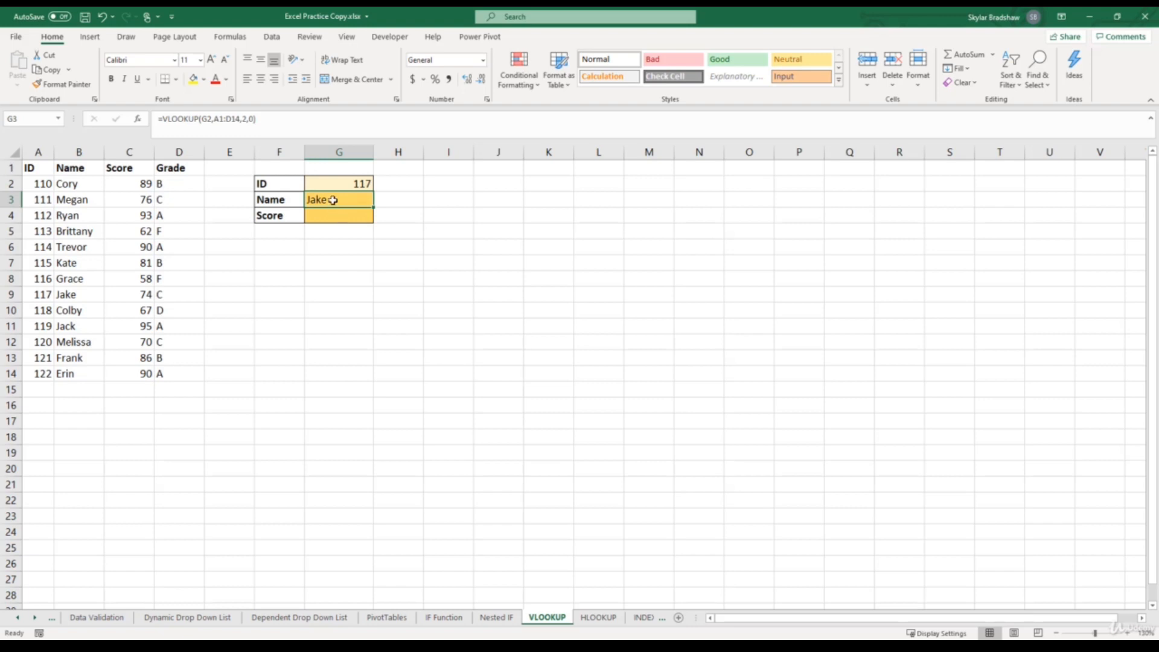
# - Make the references in the G3 formula absolute, as $G$2 and $A$1:$D$14
pyautogui.click(210, 119)
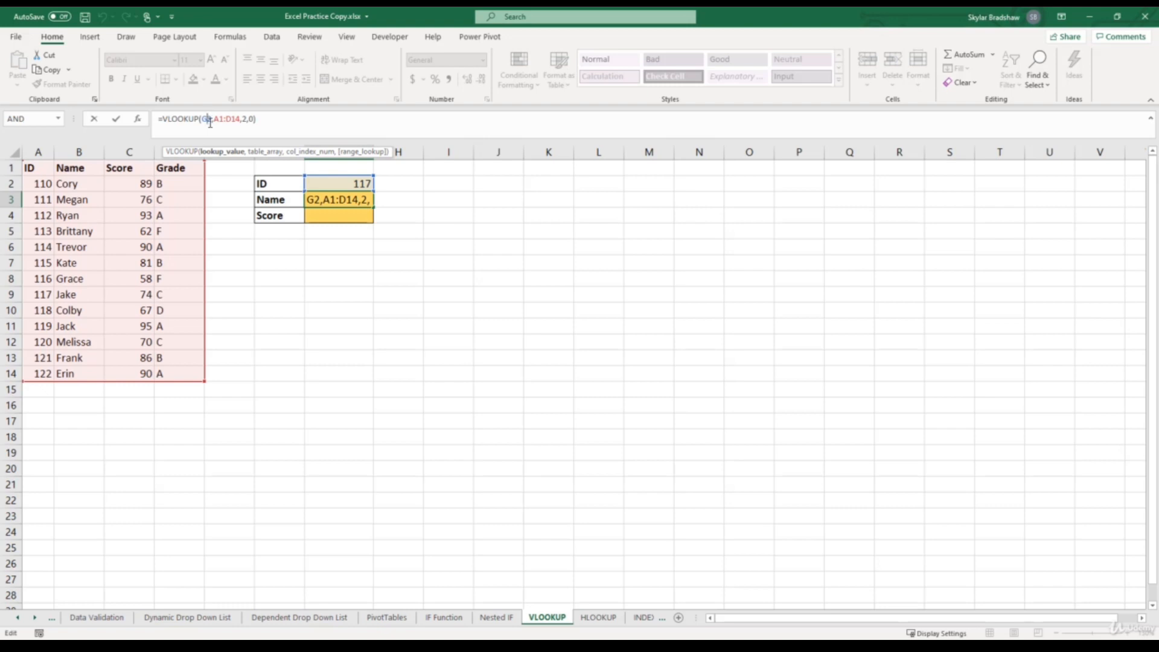
pyautogui.press('F4')
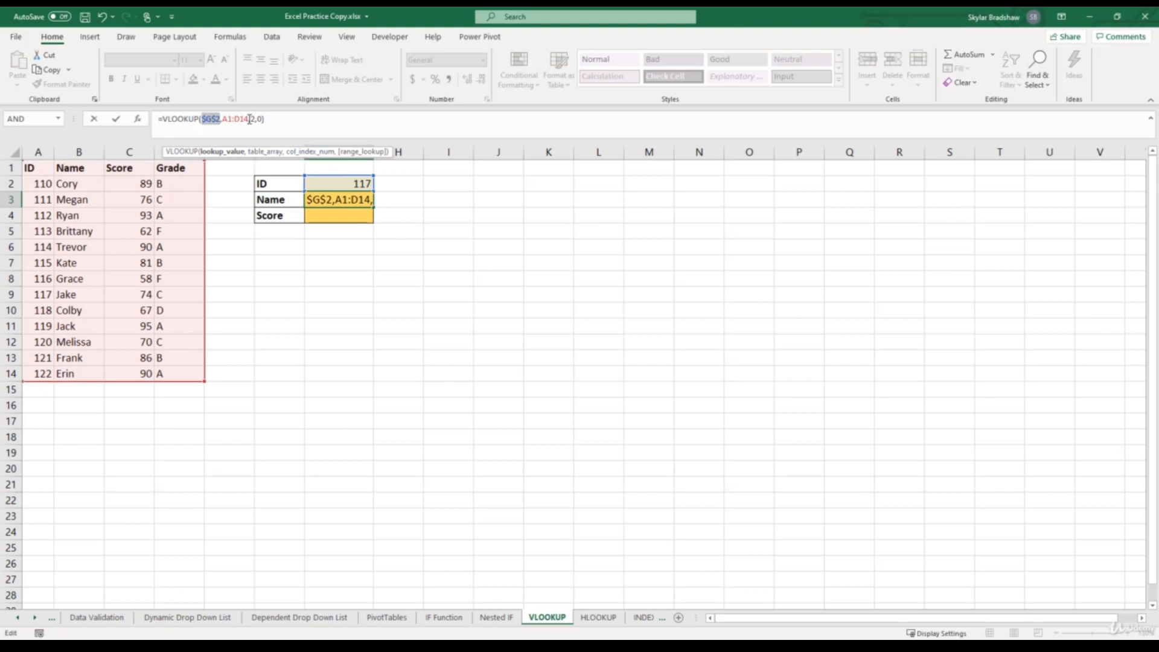
pyautogui.moveTo(250, 119); pyautogui.dragTo(225, 120)
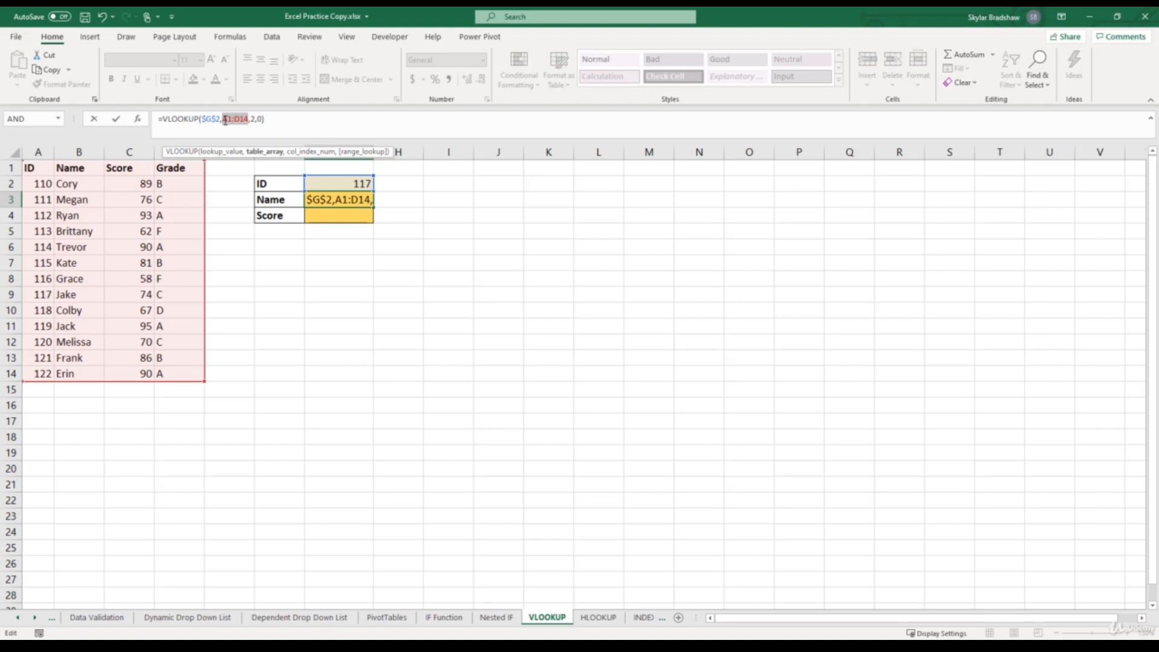
pyautogui.press('F4')
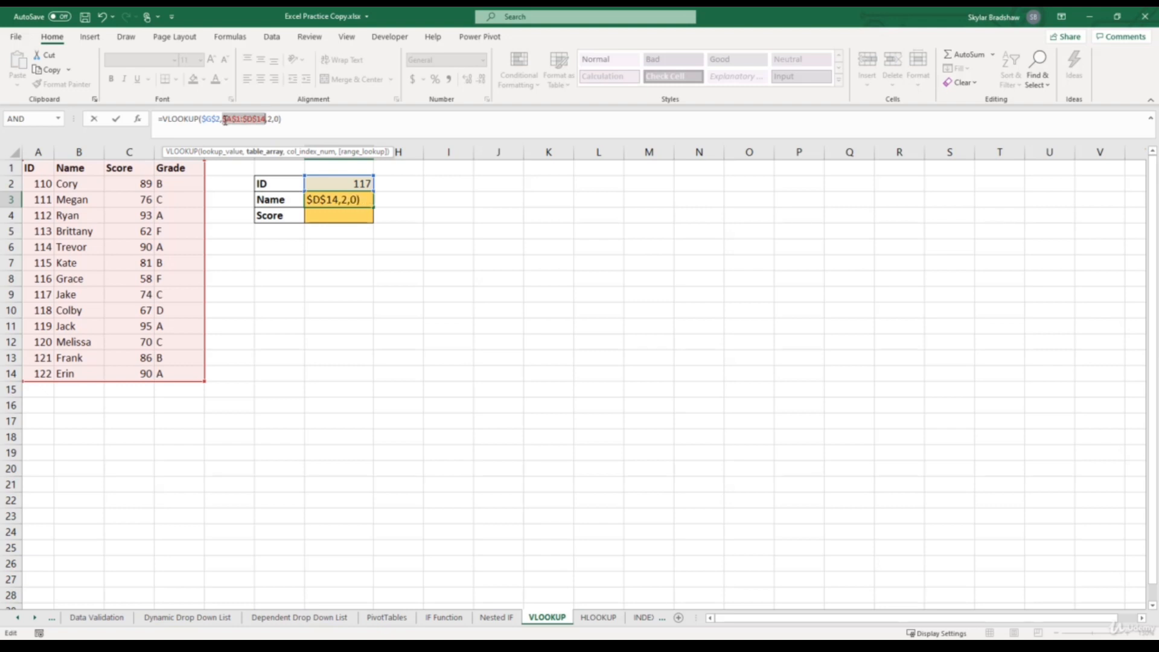
pyautogui.press('Return')
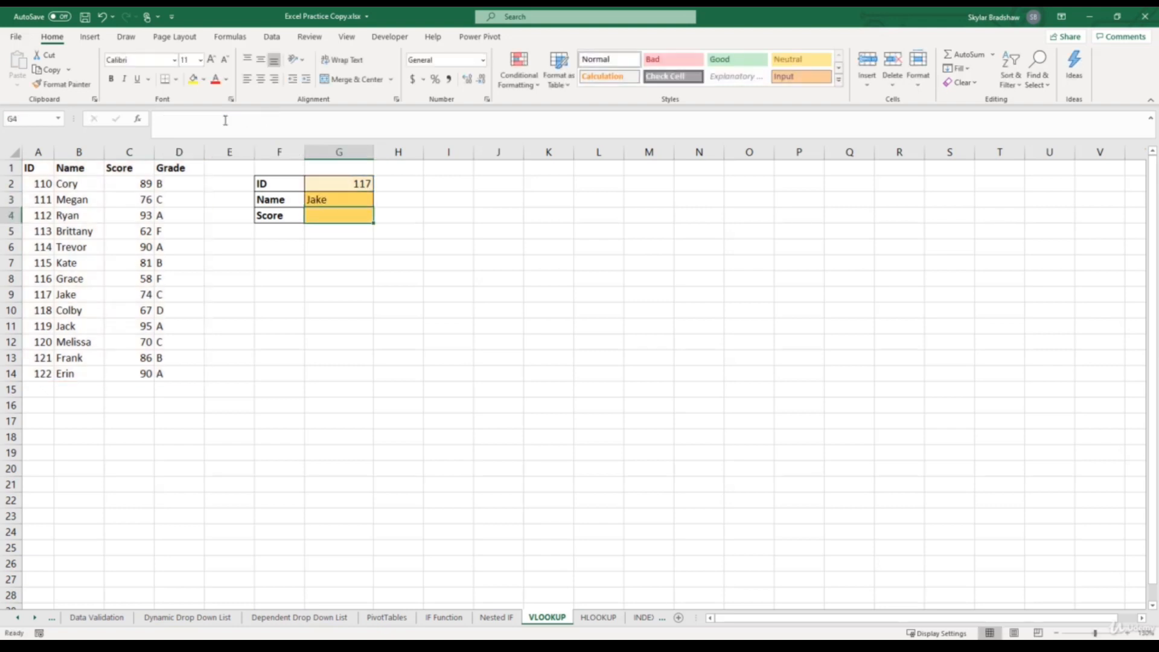
# - Copy the G3 lookup formula down to the Score cell G4 and set its column index to 3
pyautogui.click(362, 200)
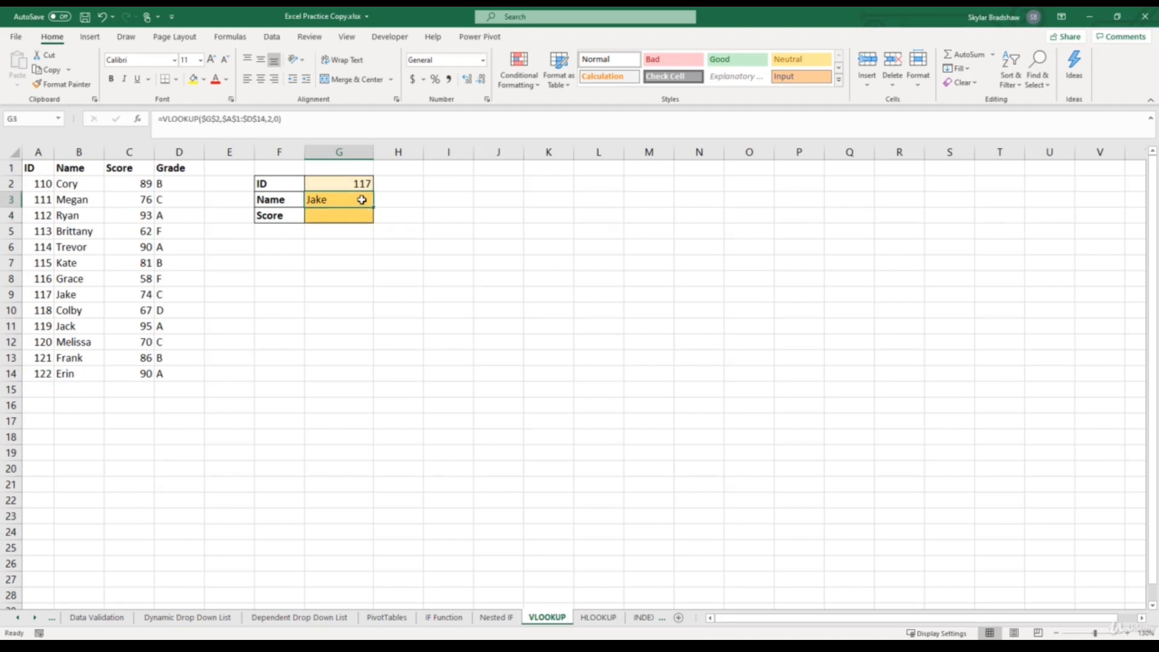
pyautogui.moveTo(374, 207); pyautogui.dragTo(374, 224)
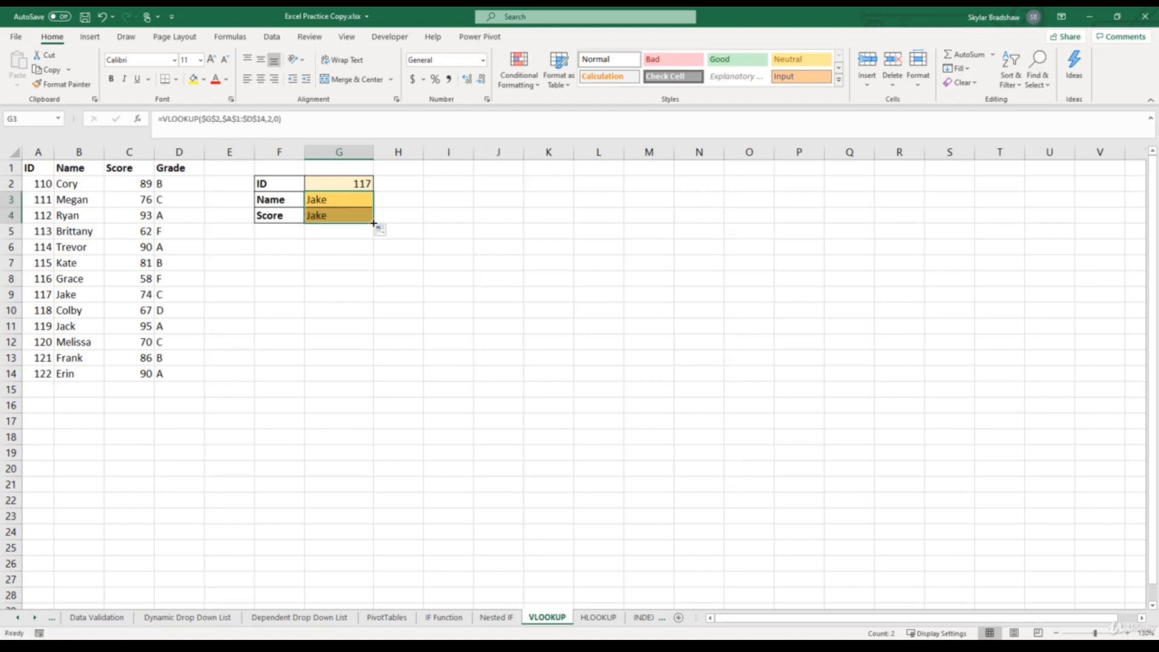
pyautogui.click(357, 217)
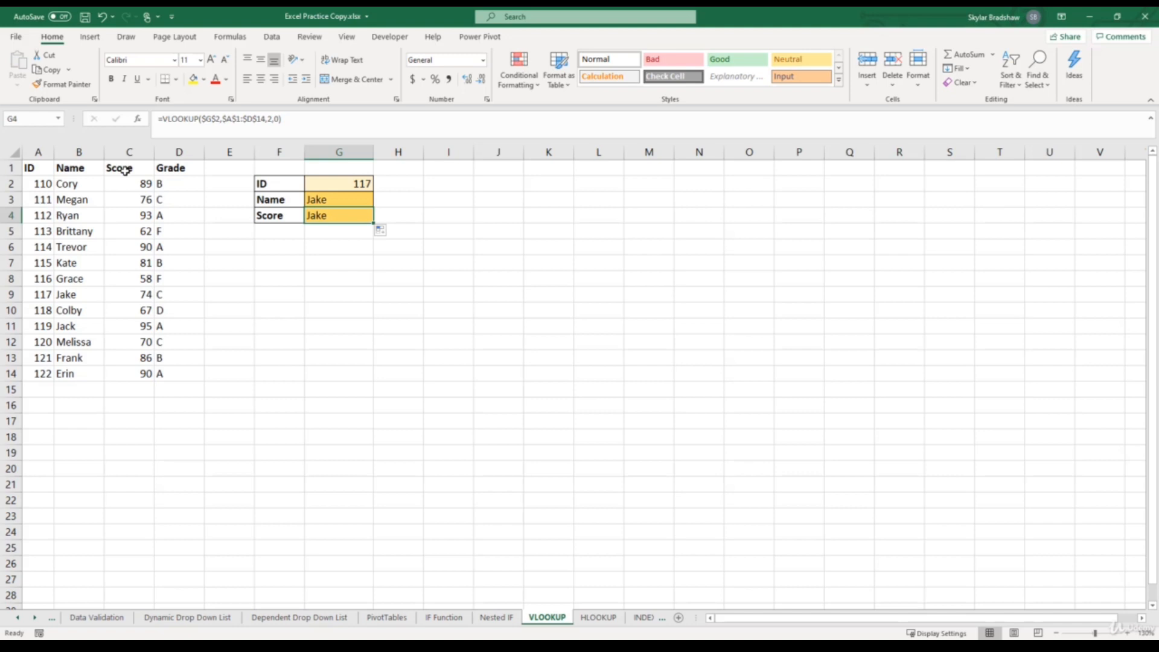
pyautogui.click(273, 119)
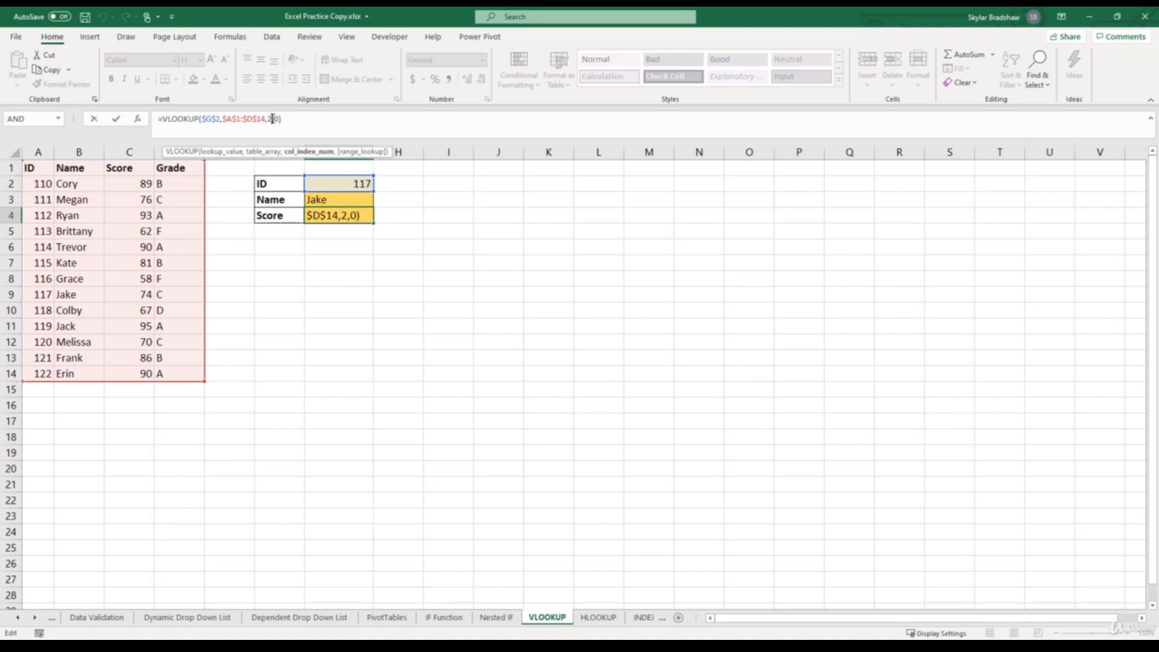
pyautogui.press('BackSpace')
pyautogui.write('3')
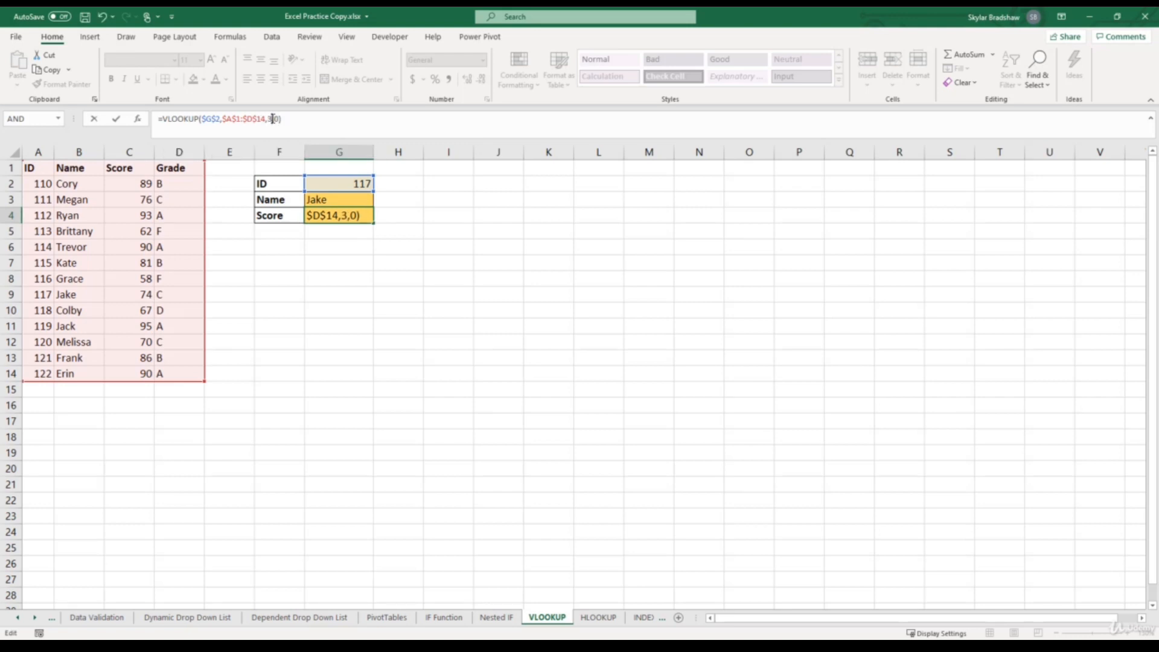
pyautogui.press('Return')
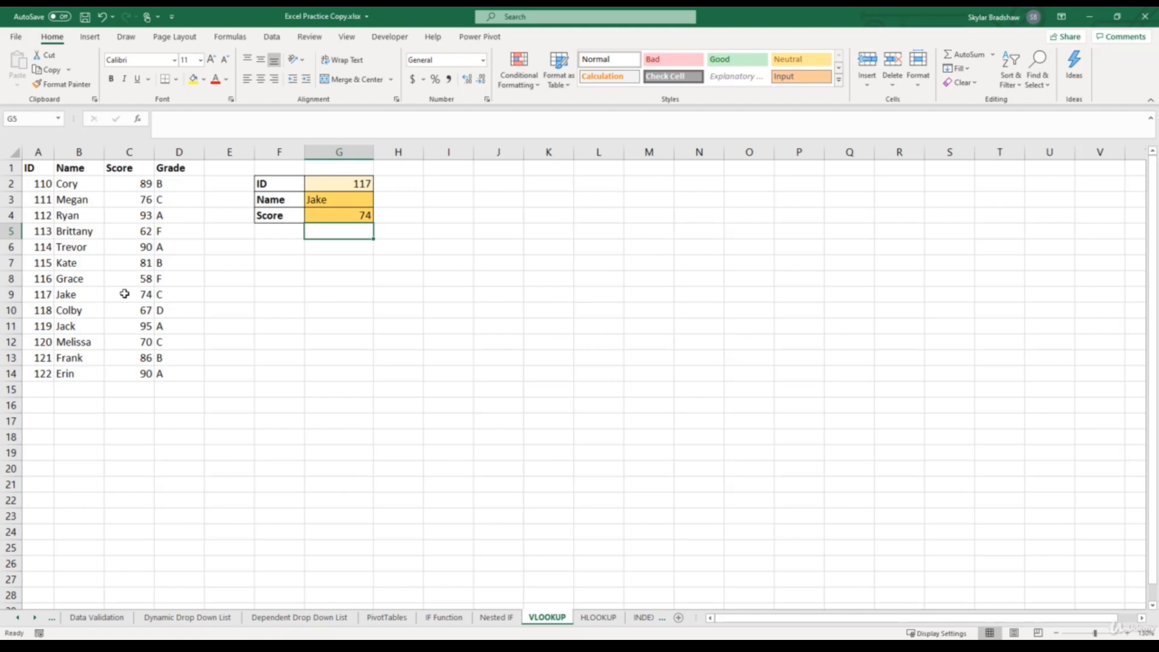
# - Insert a new row 7 in the table and enter a record with duplicate ID 114, a student's first name and score 85
pyautogui.click(7, 263)
pyautogui.hotkey('ctrl', 'shift', '+')
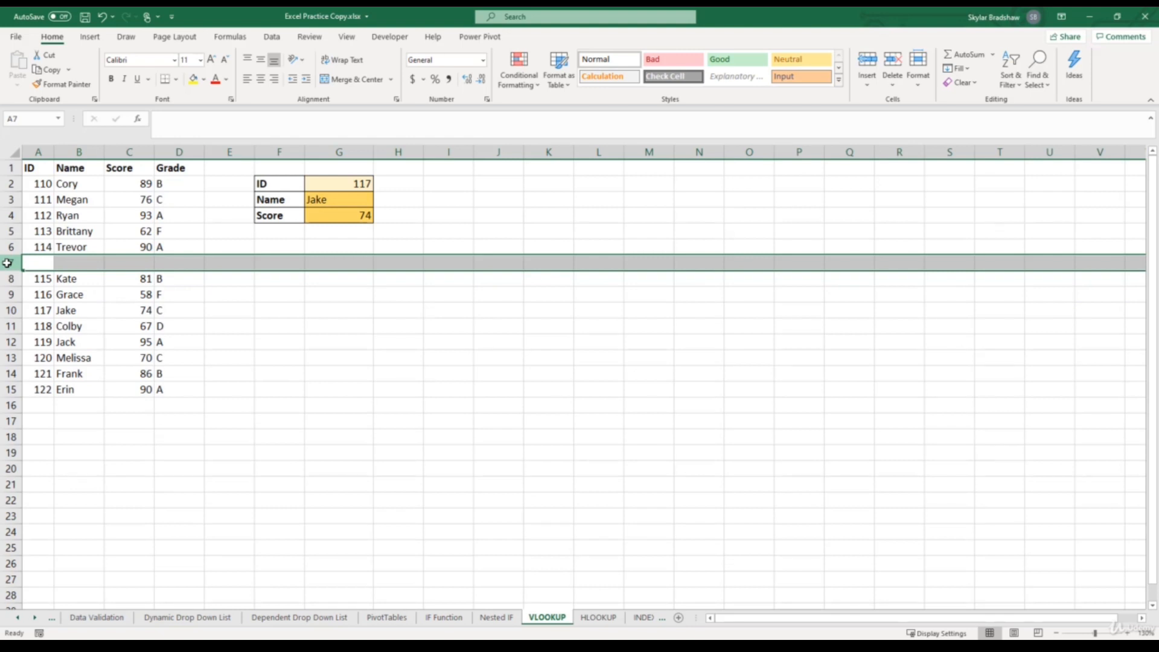
pyautogui.click(32, 262)
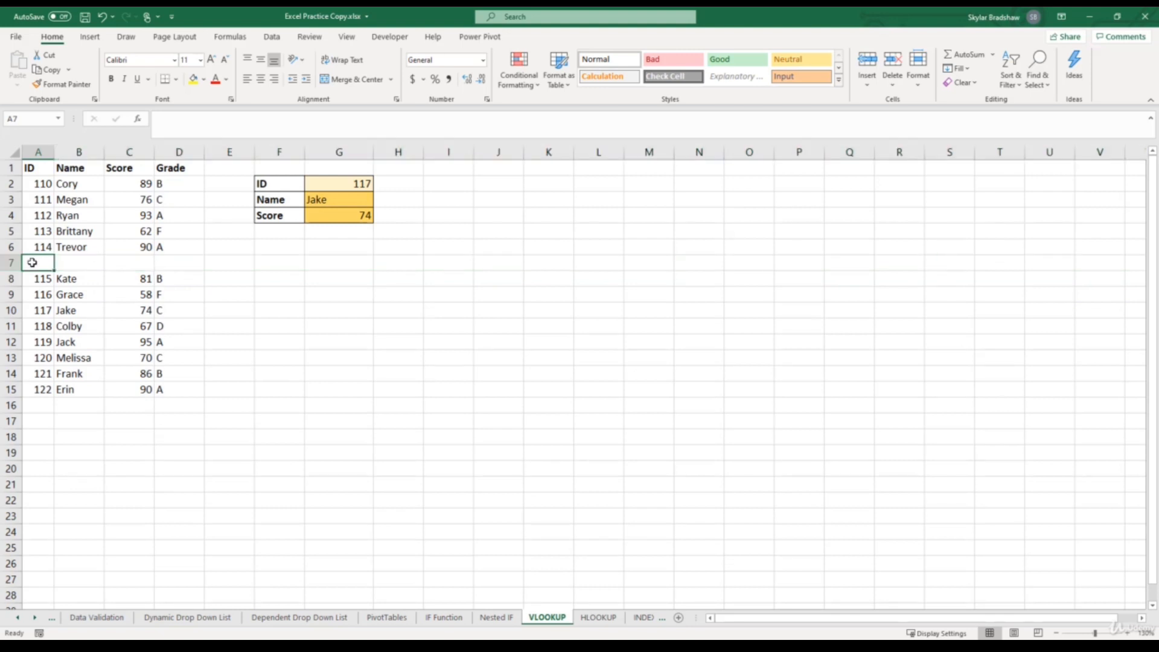
pyautogui.write('114')
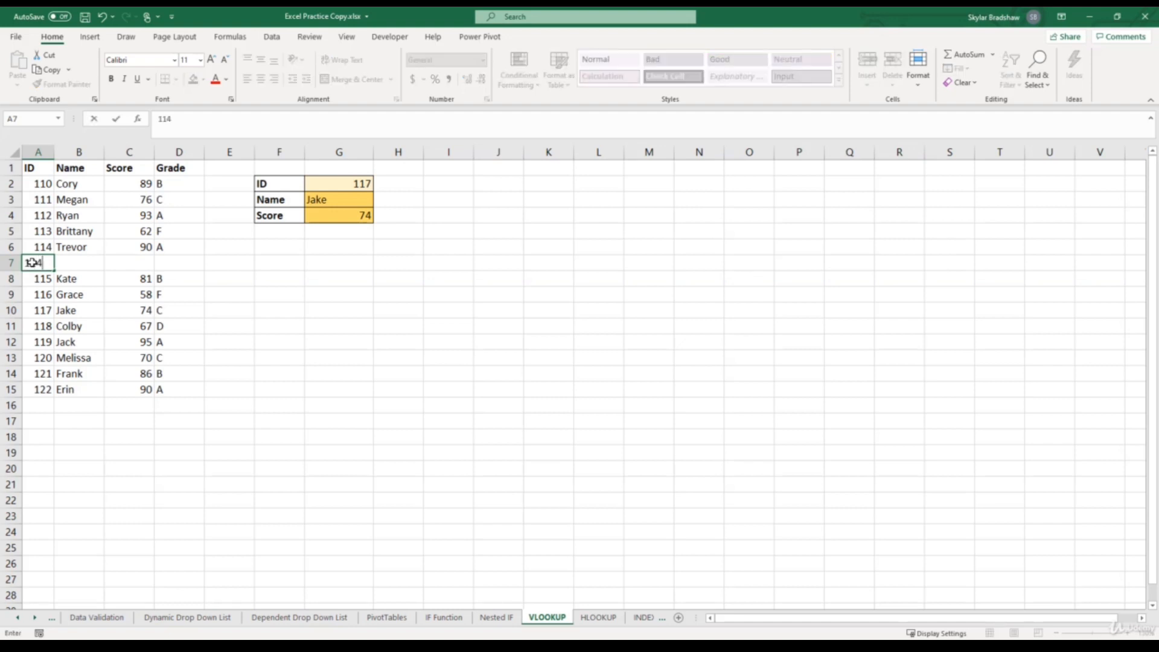
pyautogui.press('Tab')
pyautogui.write('JOh')
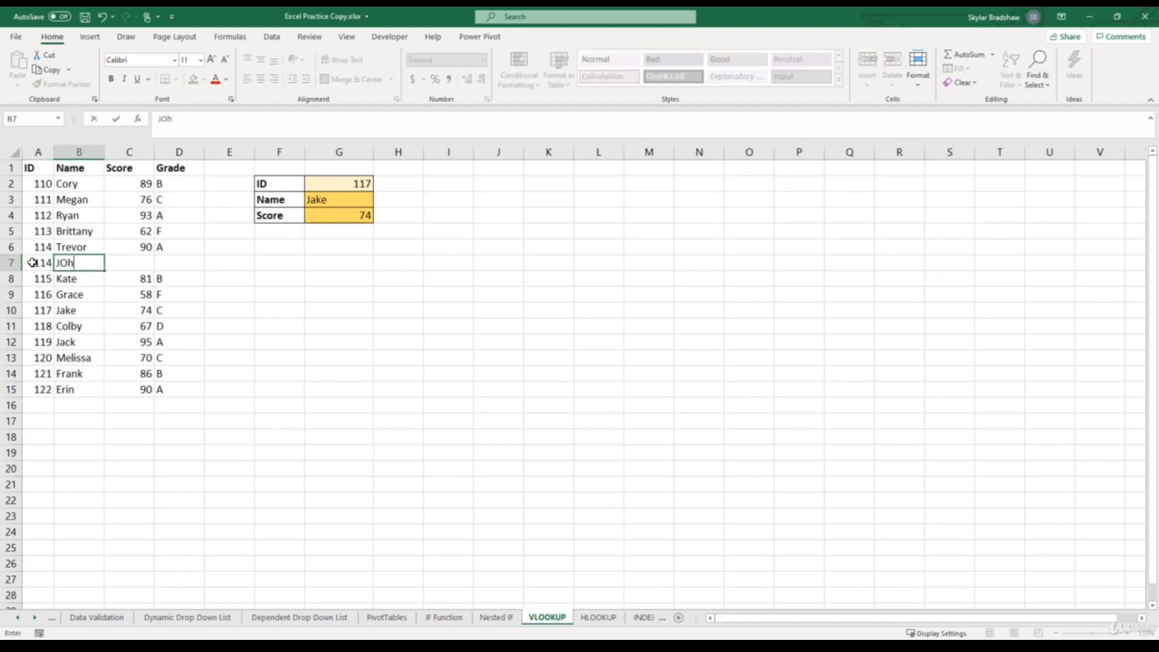
pyautogui.press('BackSpace')
pyautogui.press('BackSpace')
pyautogui.write('ohn')
pyautogui.press('Tab')
pyautogui.write('85')
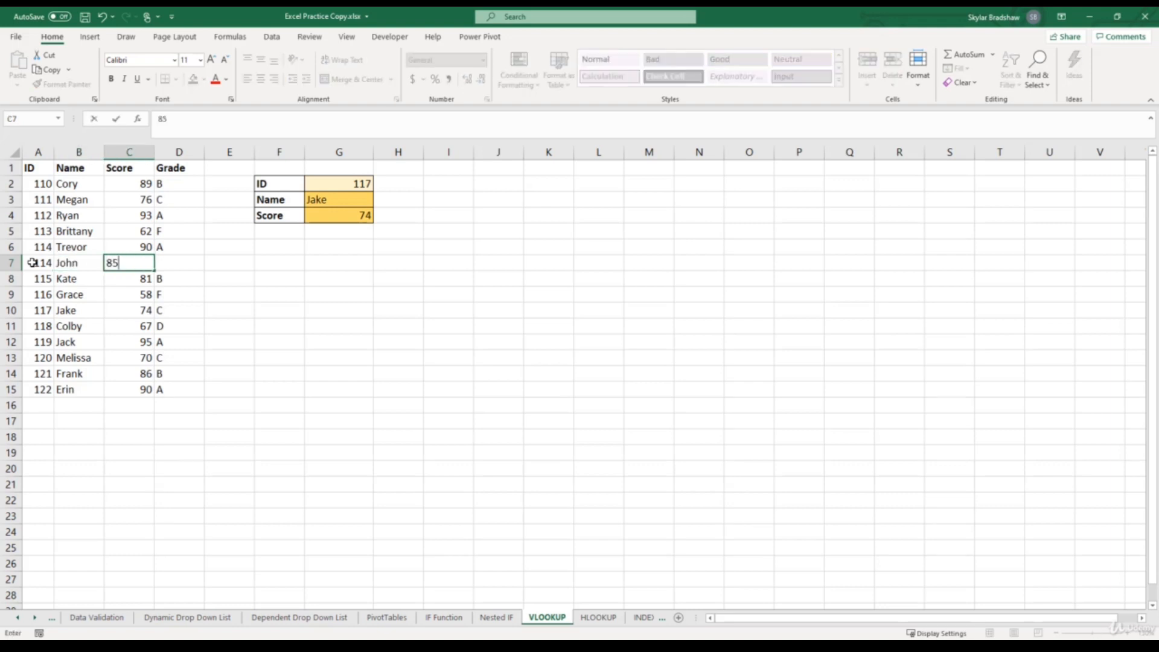
pyautogui.press('Return')
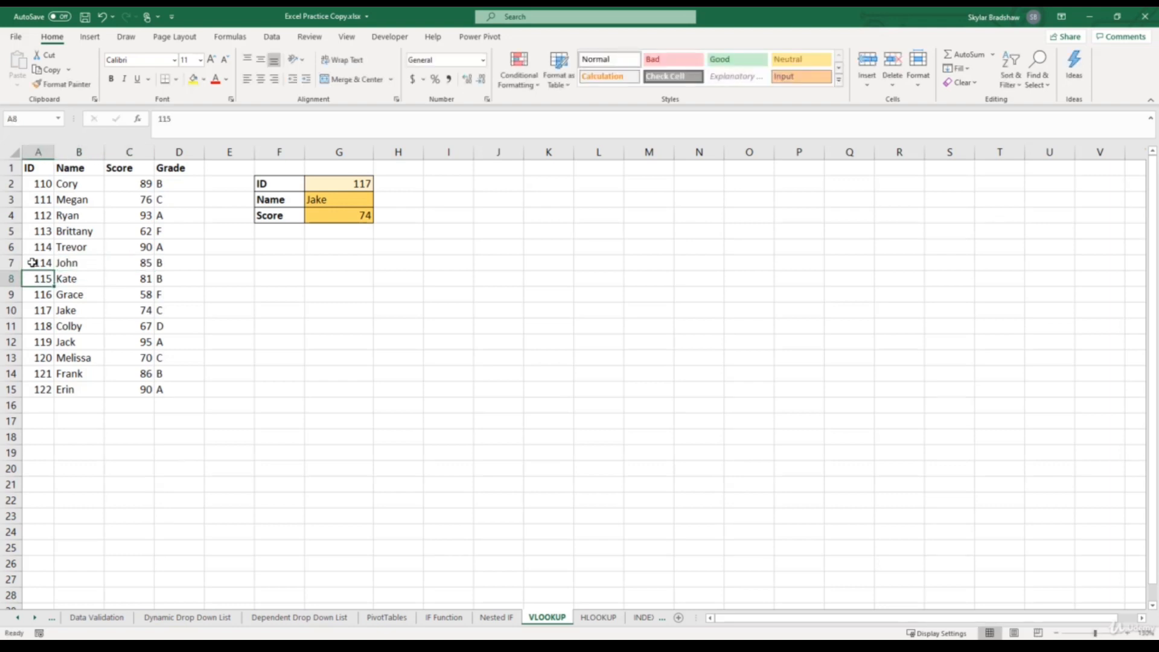
# - Look up ID 114 in cell G2 and select its first matching record in A6:C6, followed by the whole ID column
pyautogui.click(329, 185)
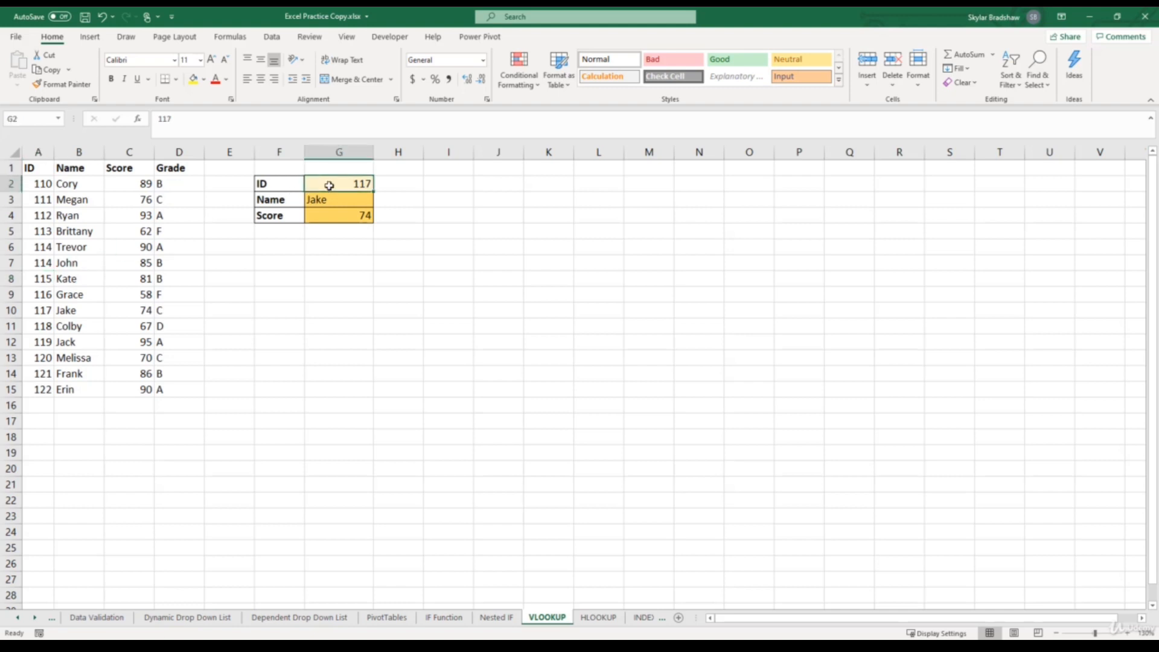
pyautogui.write('114')
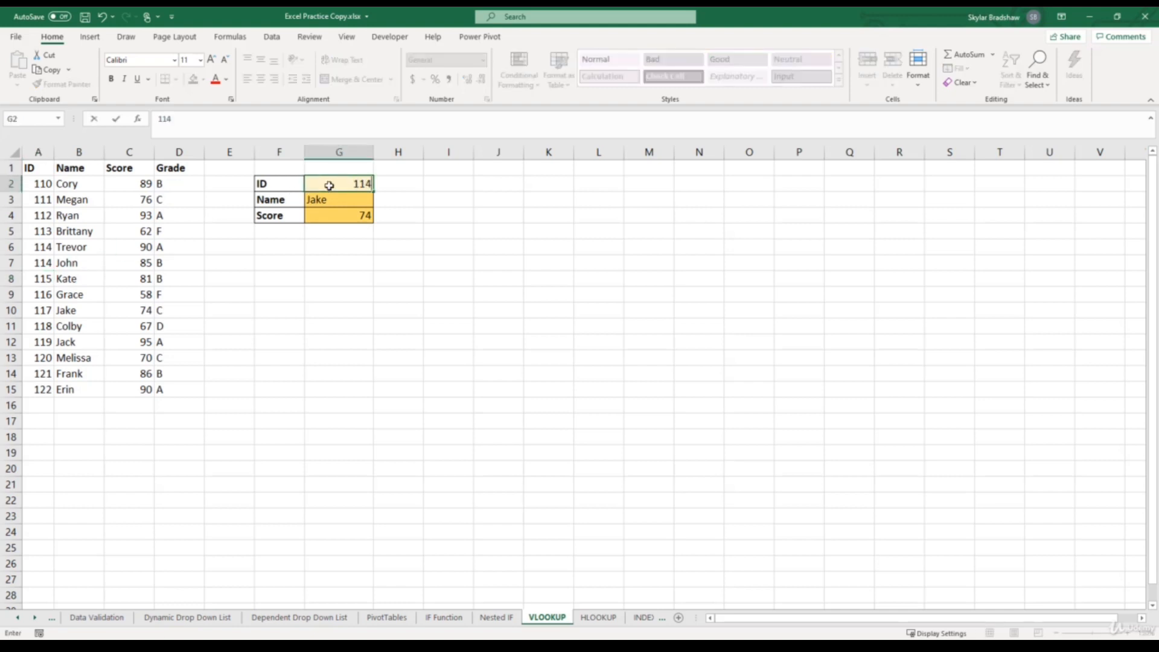
pyautogui.press('Return')
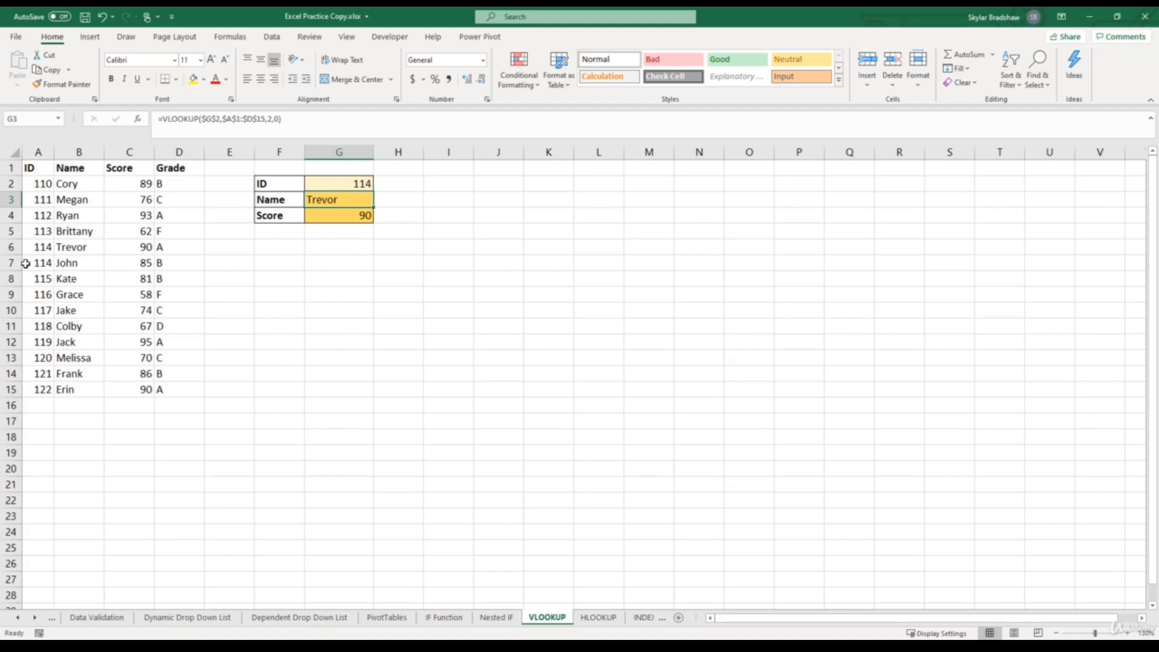
pyautogui.moveTo(27, 246); pyautogui.dragTo(111, 245)
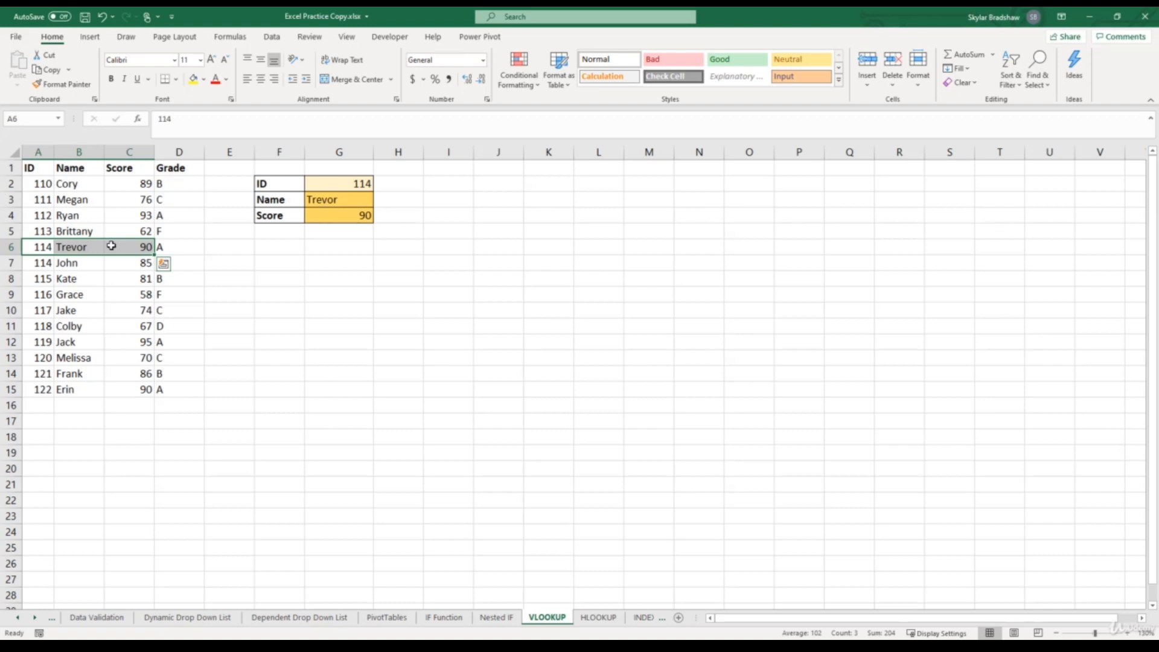
pyautogui.click(31, 149)
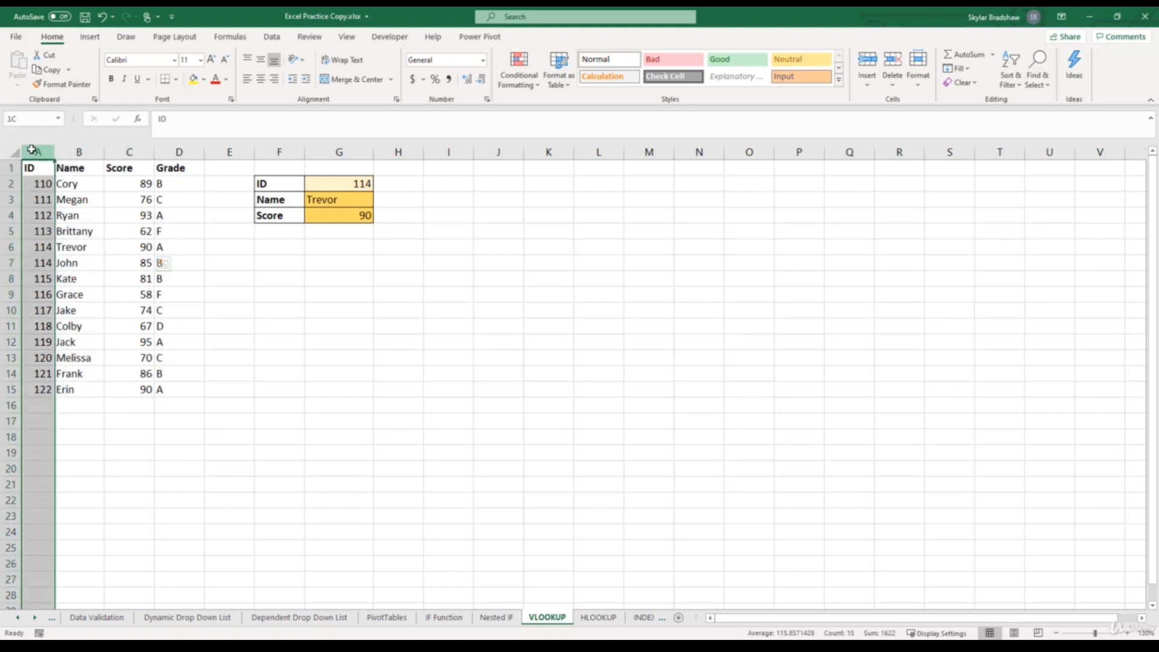